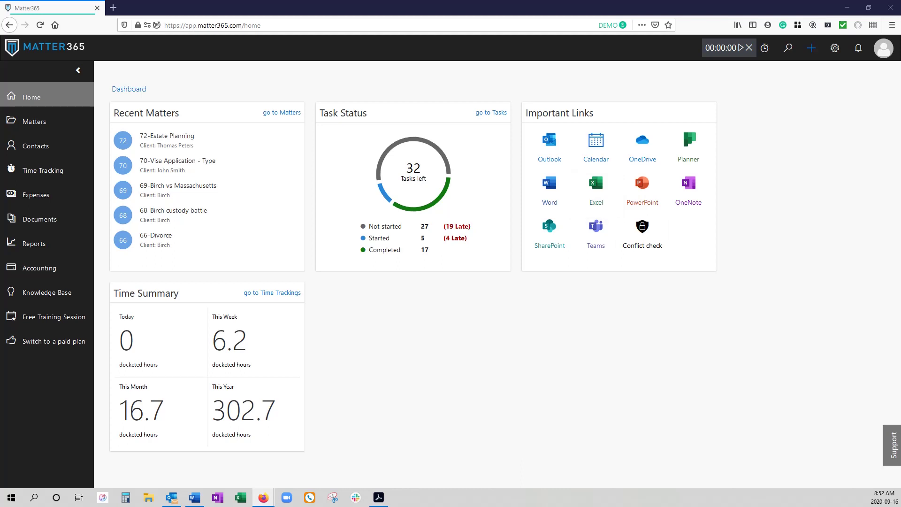
Step: Open the Matters list from the quick-create menu
{"action": "left_click", "coordinate": [811, 47]}
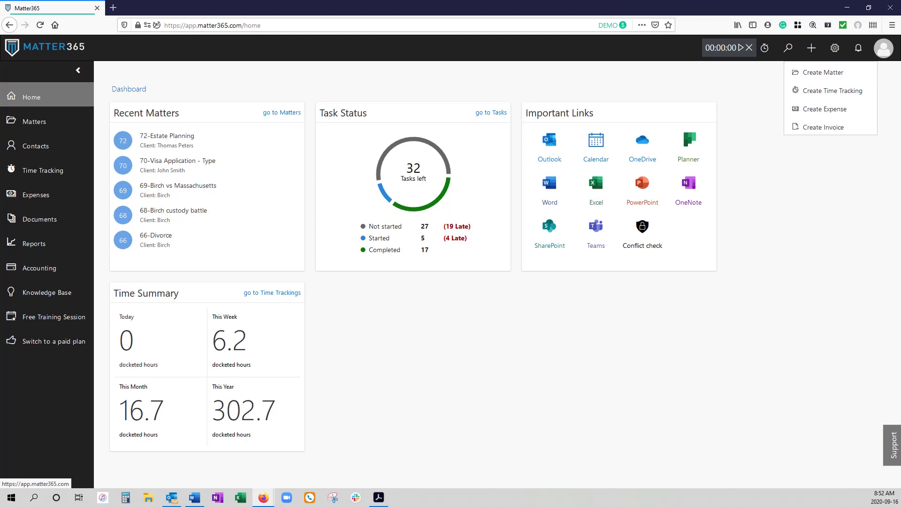
{"action": "left_click", "coordinate": [34, 121]}
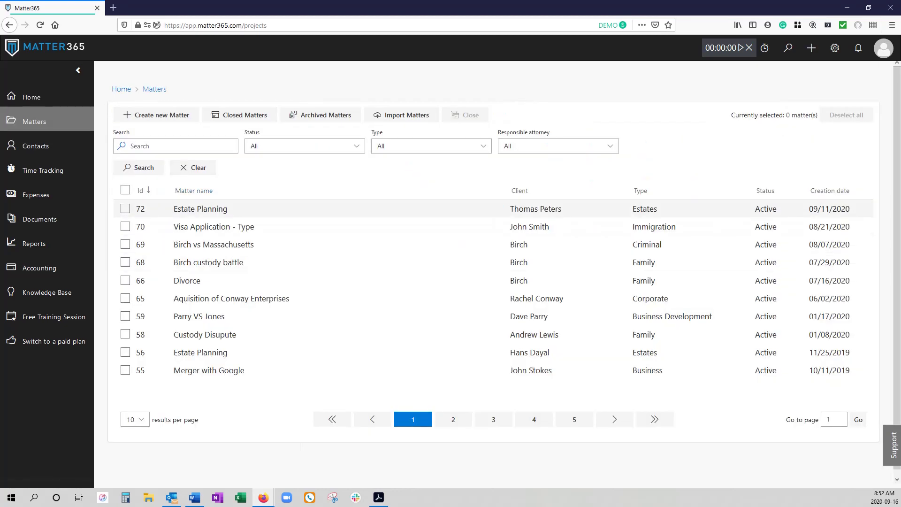
Step: Start a new matter and replace the mistyped client name with the intended existing contact
{"action": "left_click", "coordinate": [156, 115]}
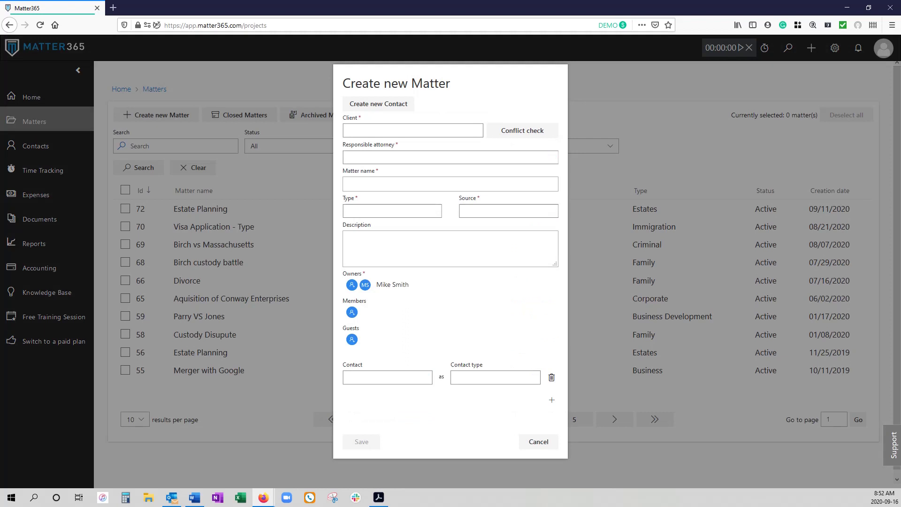
{"action": "left_click", "coordinate": [347, 130]}
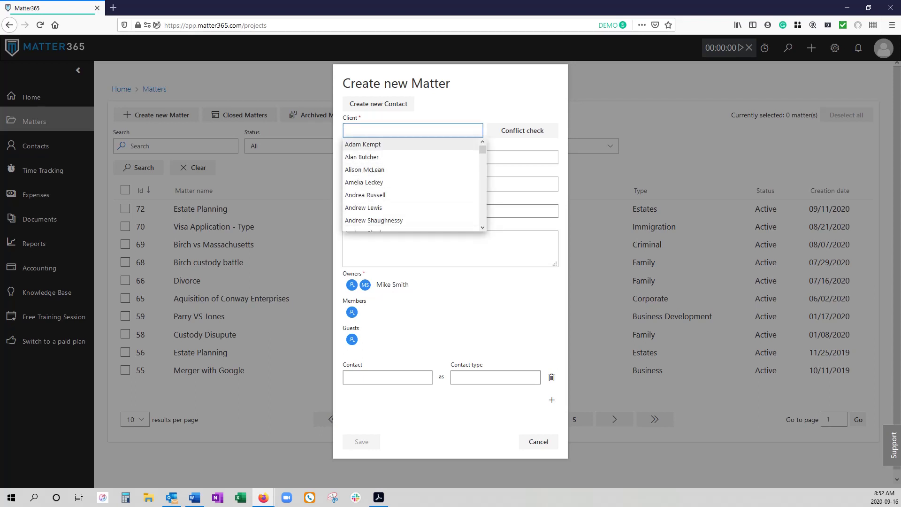
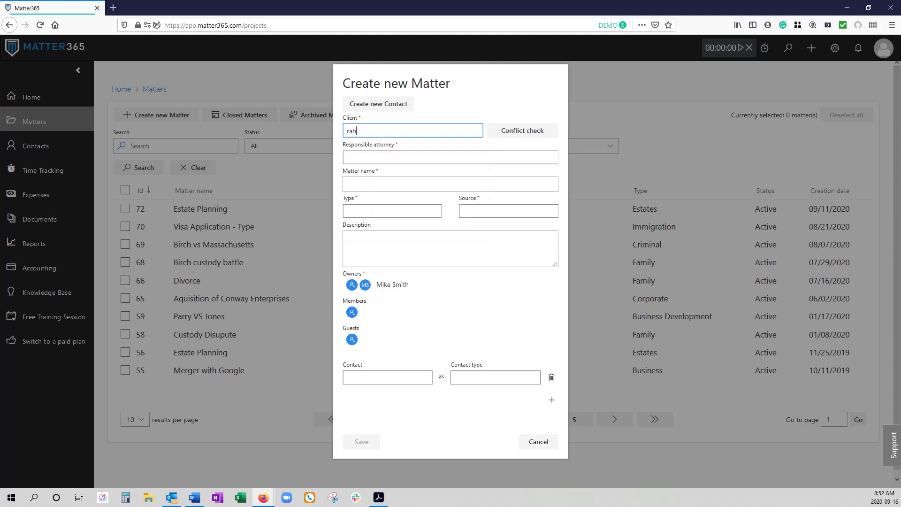
{"action": "key", "text": "ctrl+a"}
{"action": "type", "text": "dave"}
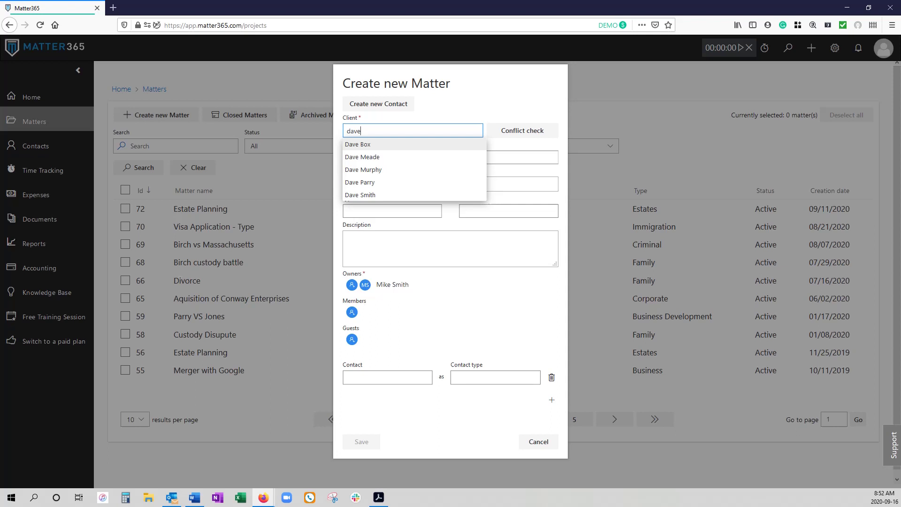
{"action": "key", "text": "Down"}
{"action": "key", "text": "Down"}
{"action": "key", "text": "Return"}
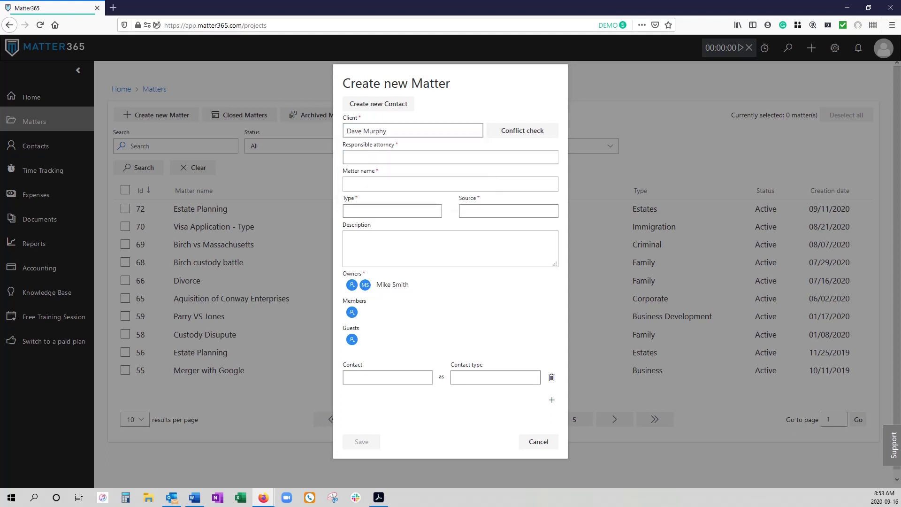
Step: Choose the suggested responsible attorney for the new matter
{"action": "key", "text": "Tab"}
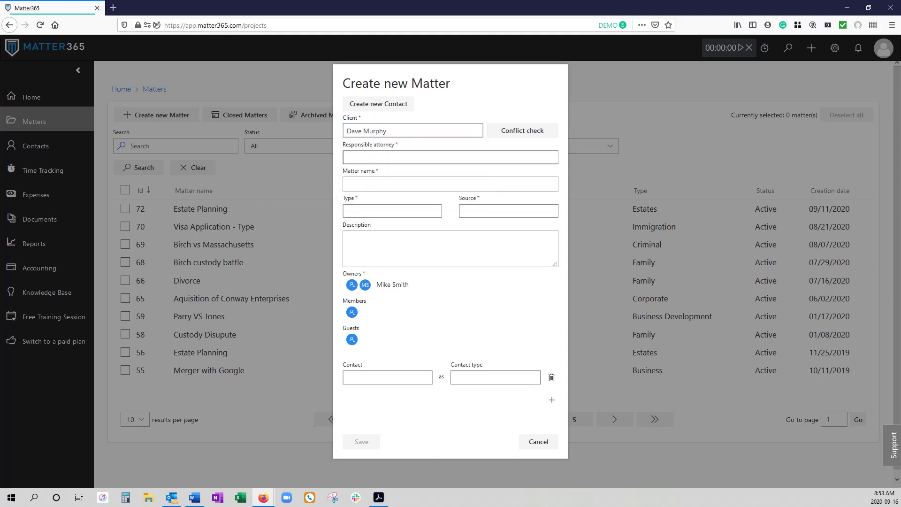
{"action": "key", "text": "Down"}
{"action": "key", "text": "Down"}
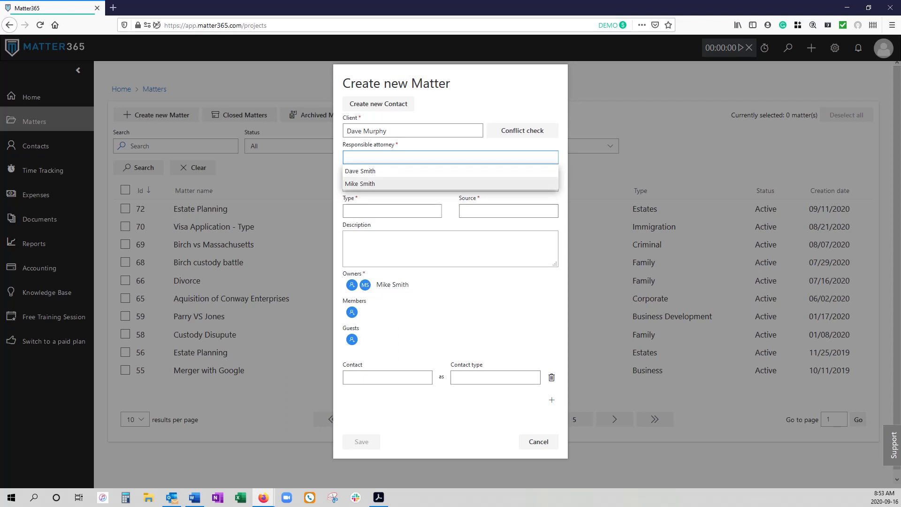
{"action": "key", "text": "Return"}
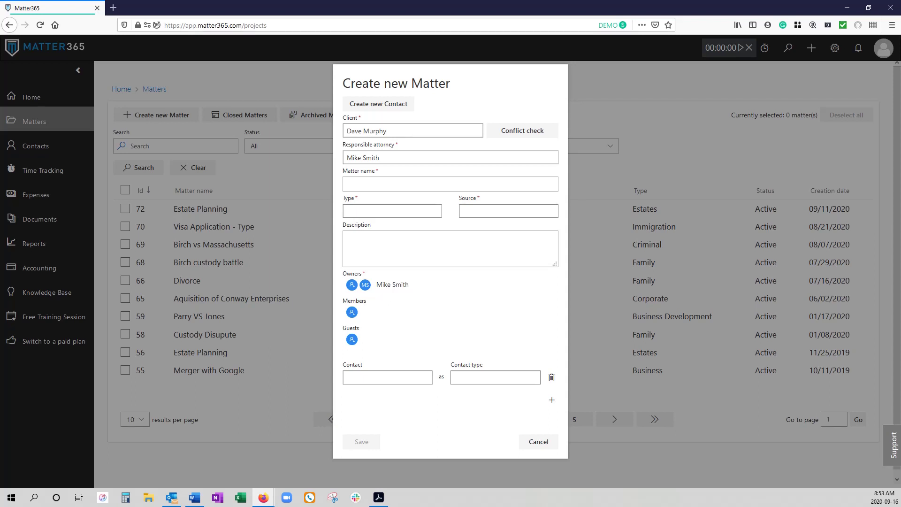
{"action": "left_click", "coordinate": [450, 183]}
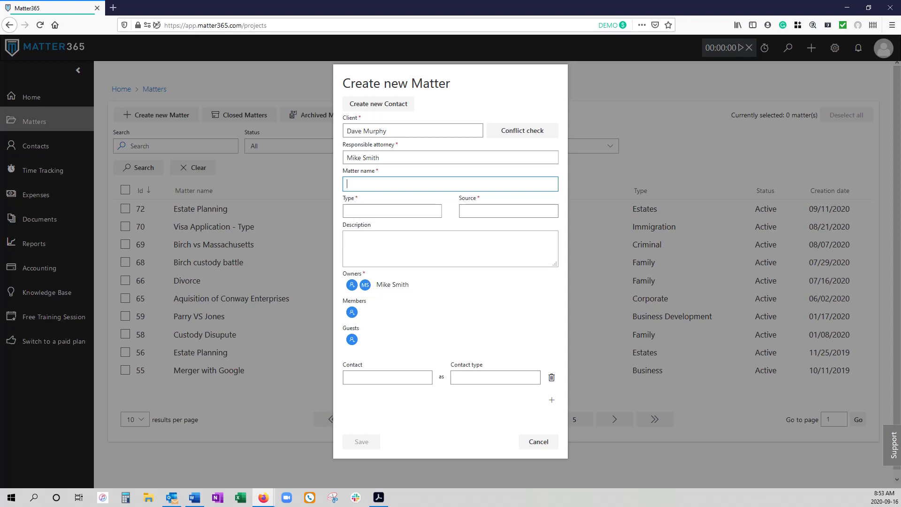
Step: Enter 'Merger with Fintech Co' as the matter name, fixing typos, stray symbols and capitalisation
{"action": "type", "text": "merger wiht"}
{"action": "key", "text": "BackSpace"}
{"action": "type", "text": "th"}
{"action": "type", "text": " Fintech CO"}
{"action": "type", "text": "MP"}
{"action": "key", "text": "BackSpace"}
{"action": "key", "text": "BackSpace"}
{"action": "key", "text": "BackSpace"}
{"action": "key", "text": "BackSpace"}
{"action": "type", "text": "Co."}
{"action": "type", "text": "!@@#$%%^&*()"}
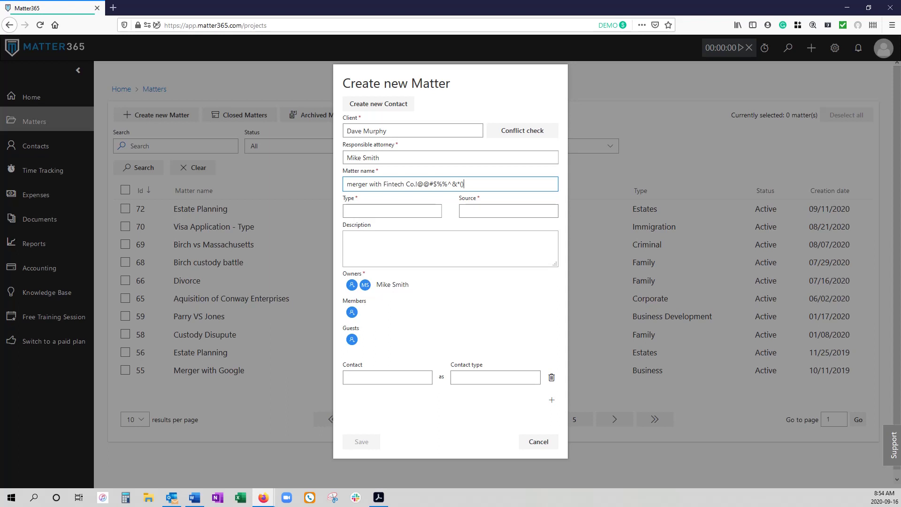
{"action": "type", "text": "\":?><"}
{"action": "key", "text": "shift+Left"}
{"action": "key", "text": "shift+Left"}
{"action": "key", "text": "shift+Left"}
{"action": "key", "text": "shift+Left"}
{"action": "key", "text": "shift+Left"}
{"action": "key", "text": "shift+Left"}
{"action": "key", "text": "shift+Left"}
{"action": "key", "text": "shift+Left"}
{"action": "key", "text": "shift+Left"}
{"action": "key", "text": "shift+Left"}
{"action": "key", "text": "shift+Left"}
{"action": "key", "text": "shift+Left"}
{"action": "key", "text": "shift+Left"}
{"action": "key", "text": "shift+Left"}
{"action": "key", "text": "shift+Left"}
{"action": "key", "text": "shift+Left"}
{"action": "key", "text": "shift+Left"}
{"action": "key", "text": "shift+Left"}
{"action": "key", "text": "shift+Left"}
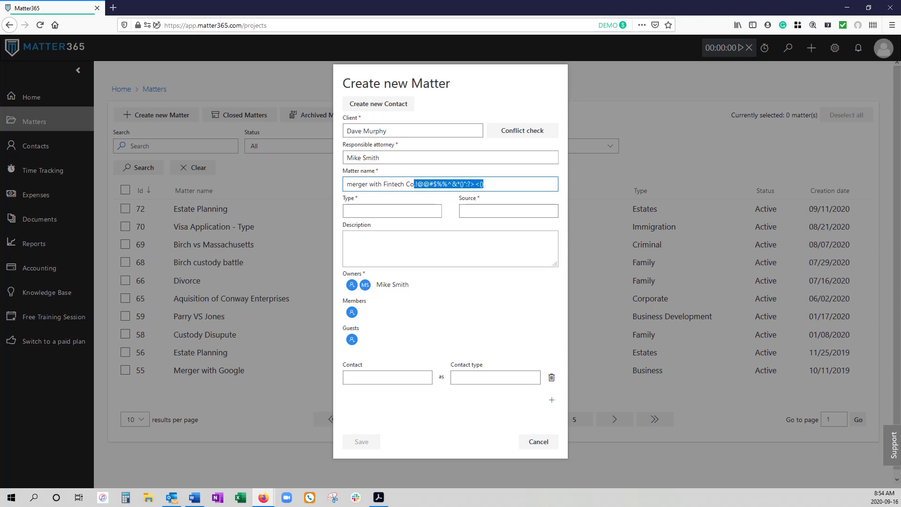
{"action": "key", "text": "BackSpace"}
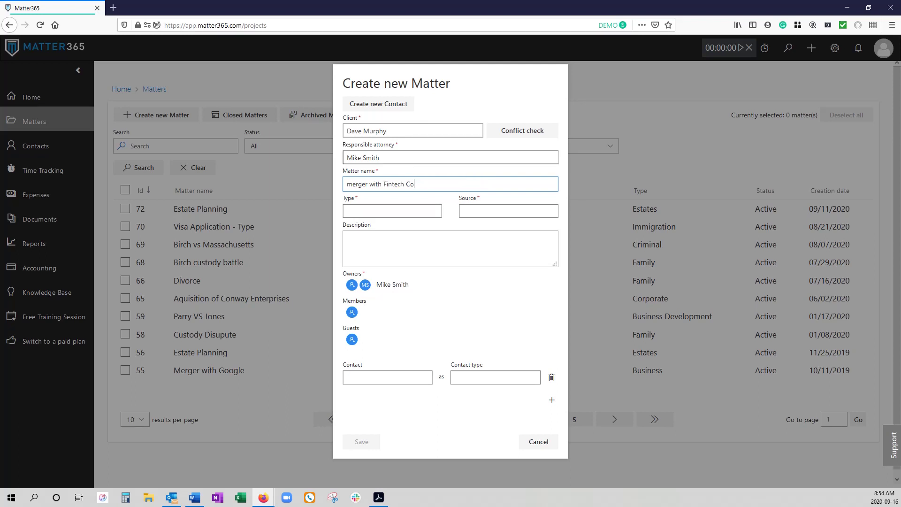
{"action": "key", "text": "Home"}
{"action": "key", "text": "Delete"}
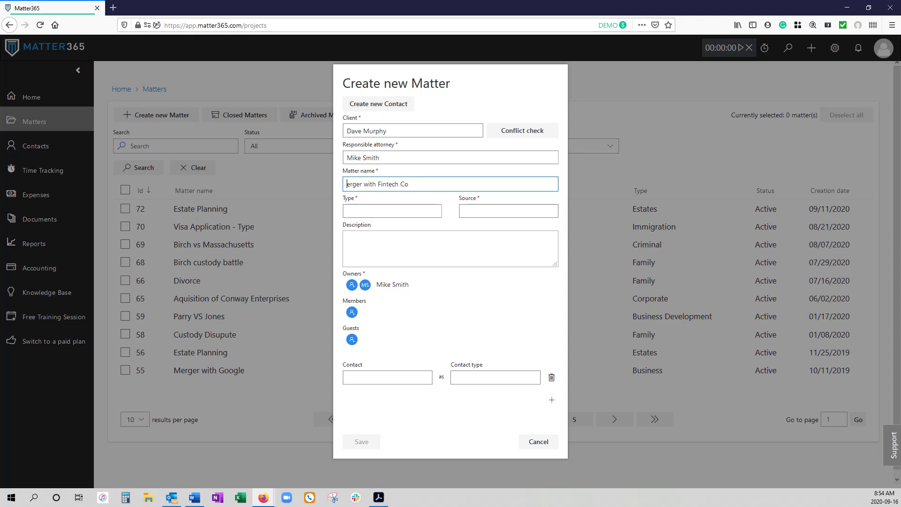
{"action": "type", "text": "M"}
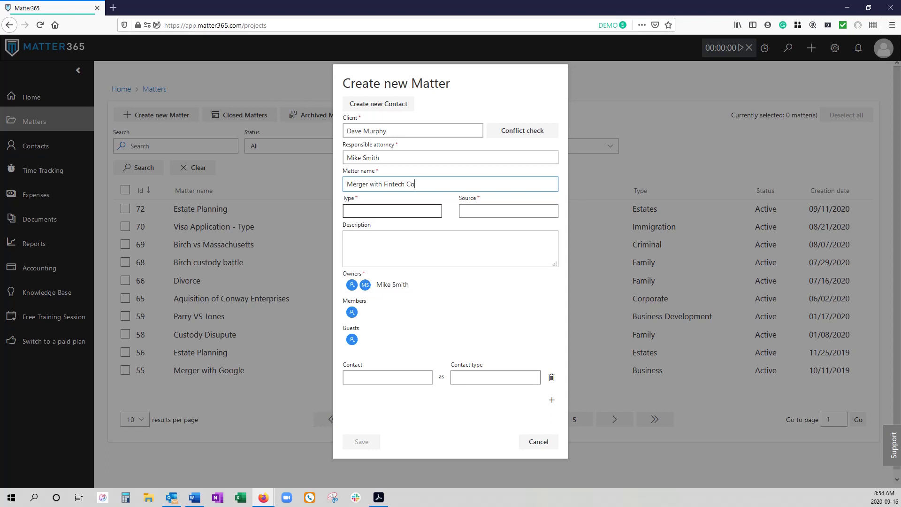
Step: Set the matter type to Corporate
{"action": "left_click", "coordinate": [391, 211]}
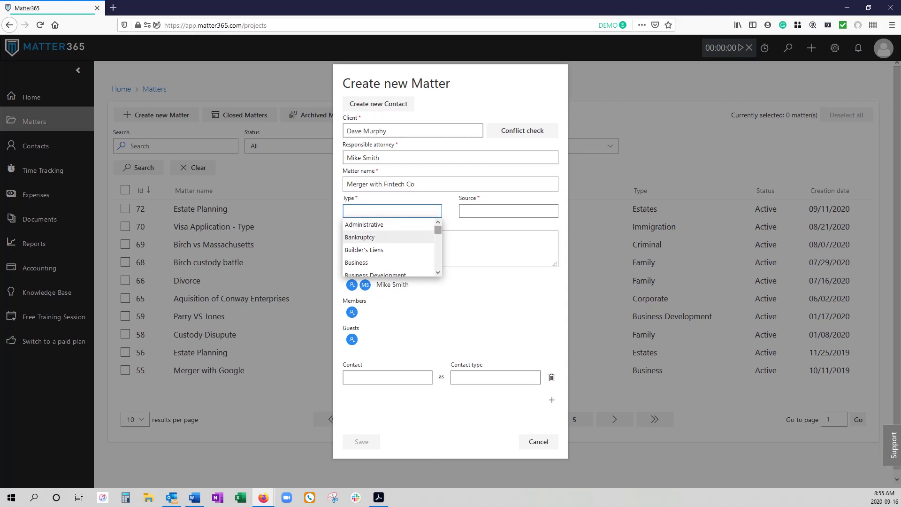
{"action": "mouse_move", "coordinate": [437, 230]}
{"action": "left_mouse_down"}
{"action": "mouse_move", "coordinate": [437, 255]}
{"action": "mouse_move", "coordinate": [438, 229]}
{"action": "mouse_move", "coordinate": [438, 242]}
{"action": "left_mouse_up"}
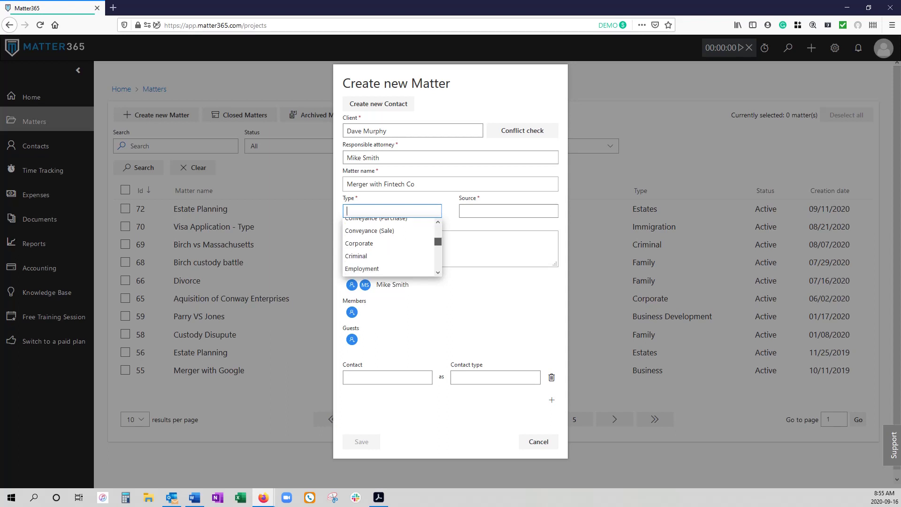
{"action": "left_click", "coordinate": [366, 243]}
Step: Set the matter source to Unassigned (default)
{"action": "left_click", "coordinate": [508, 211]}
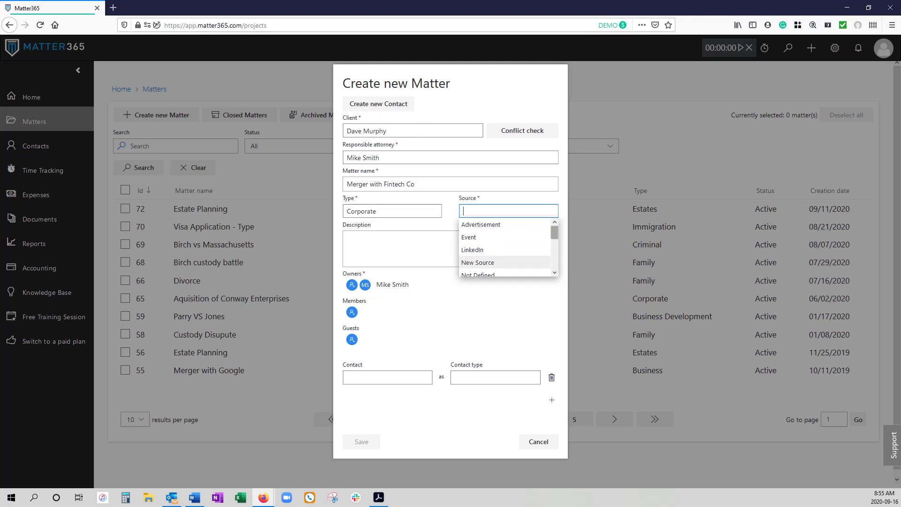
{"action": "scroll", "coordinate": [504, 249], "scroll_direction": "down", "scroll_amount": 2}
{"action": "scroll", "coordinate": [504, 248], "scroll_direction": "down", "scroll_amount": 3}
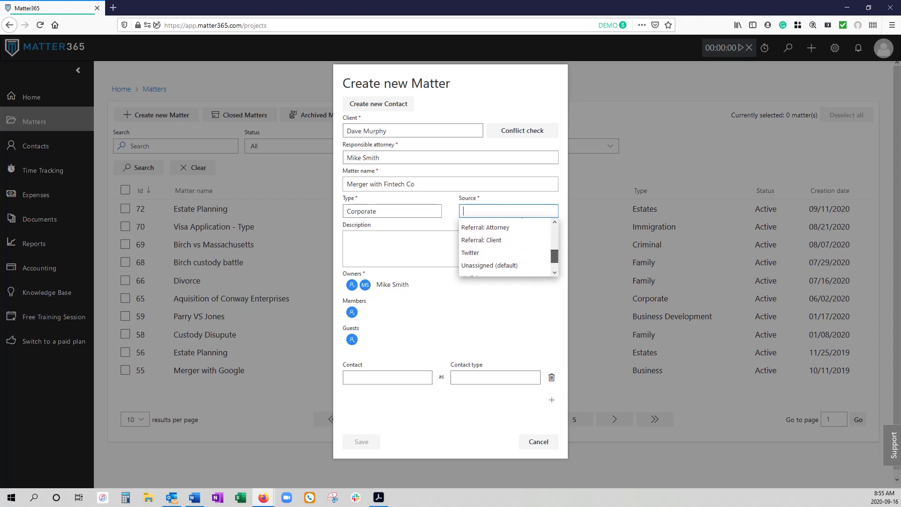
{"action": "scroll", "coordinate": [504, 247], "scroll_direction": "down", "scroll_amount": 1}
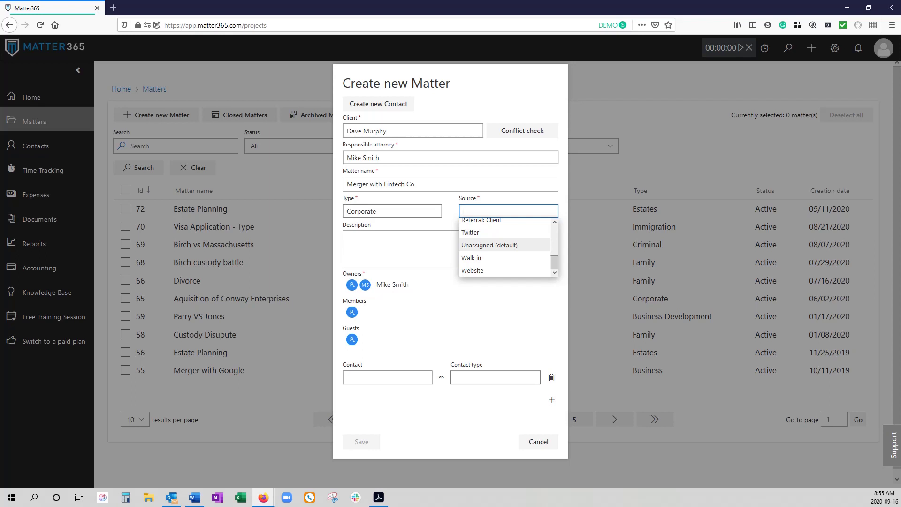
{"action": "left_click", "coordinate": [489, 245]}
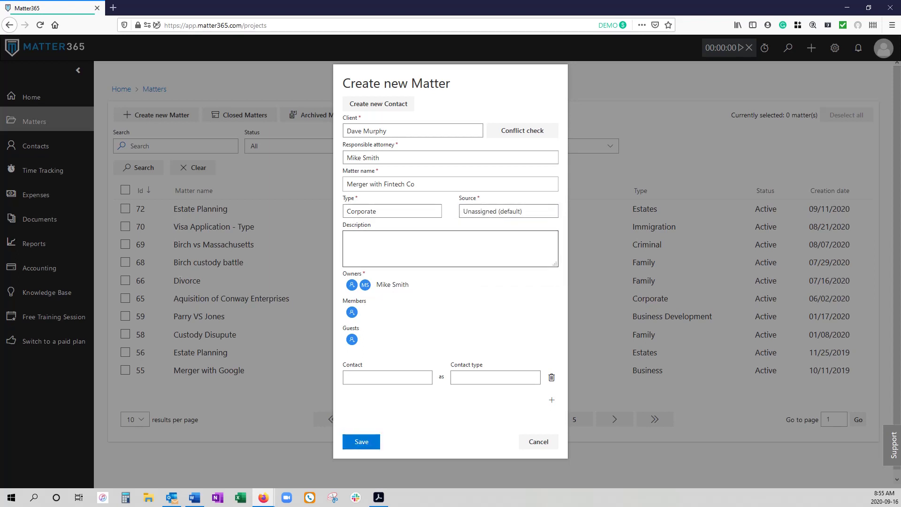
{"action": "left_click", "coordinate": [349, 237]}
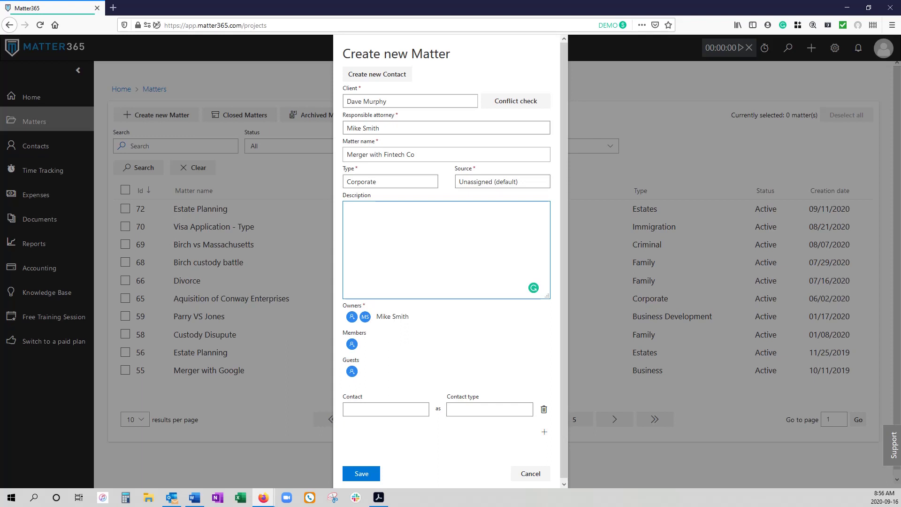
Step: Enter 'type info here.' as the matter description, correcting the typo
{"action": "type", "text": "ype infor"}
{"action": "key", "text": "BackSpace"}
{"action": "type", "text": "here."}
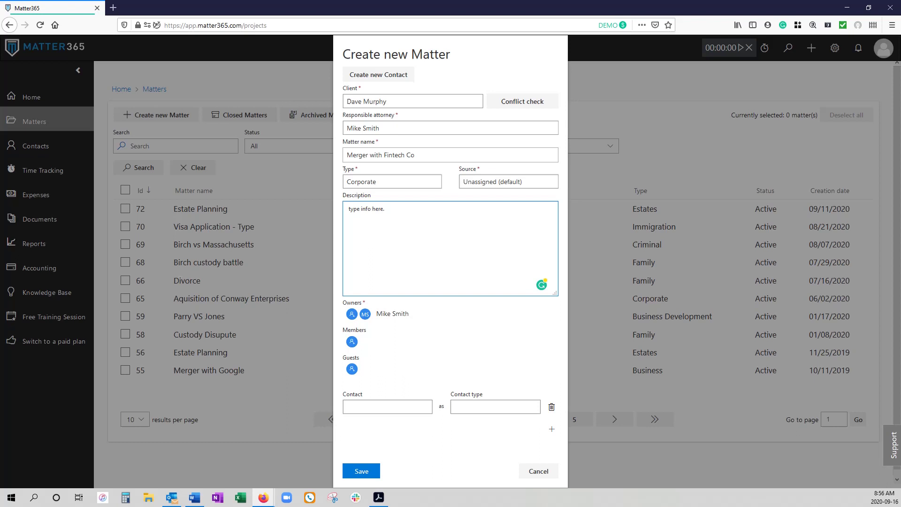
Step: Add a colleague from the member list to the matter's Members
{"action": "left_click", "coordinate": [352, 341]}
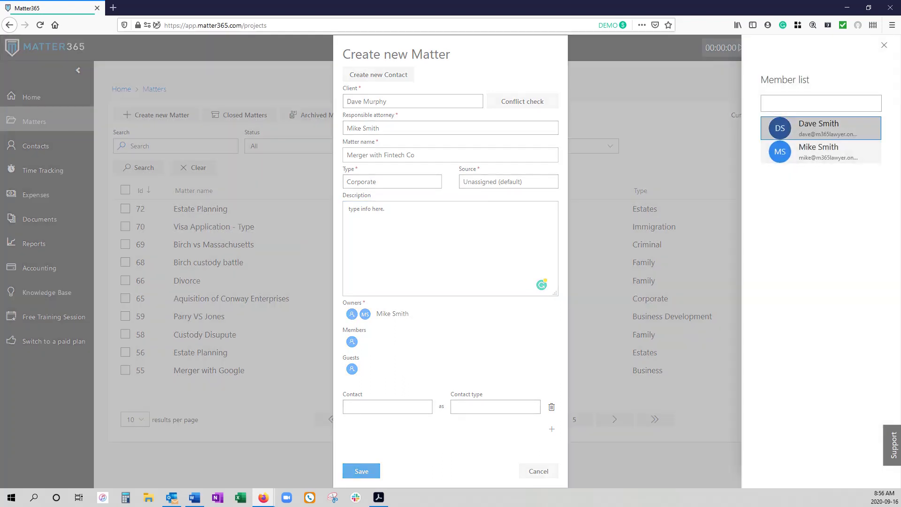
{"action": "left_click", "coordinate": [819, 128]}
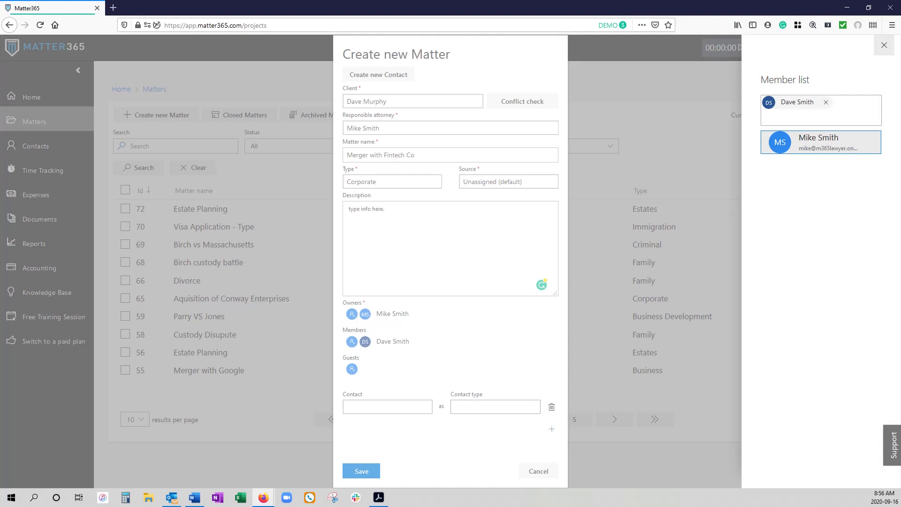
{"action": "left_click", "coordinate": [884, 45]}
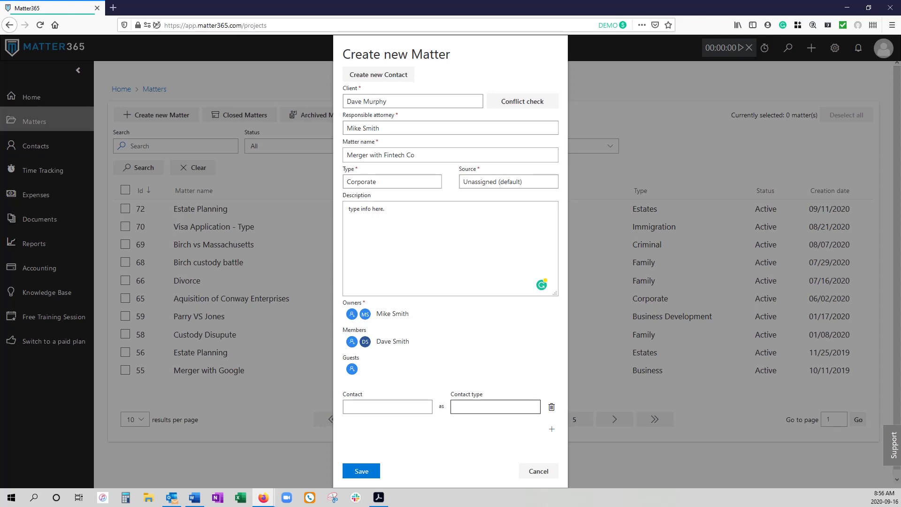
{"action": "left_click", "coordinate": [387, 406]}
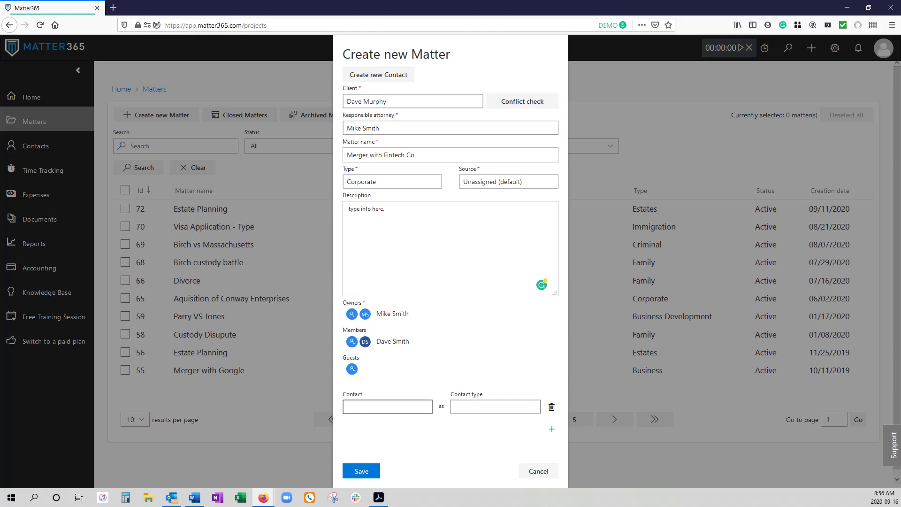
Step: Pick the suggested existing contact for the matter, abandoning the new-contact form
{"action": "type", "text": "sonia"}
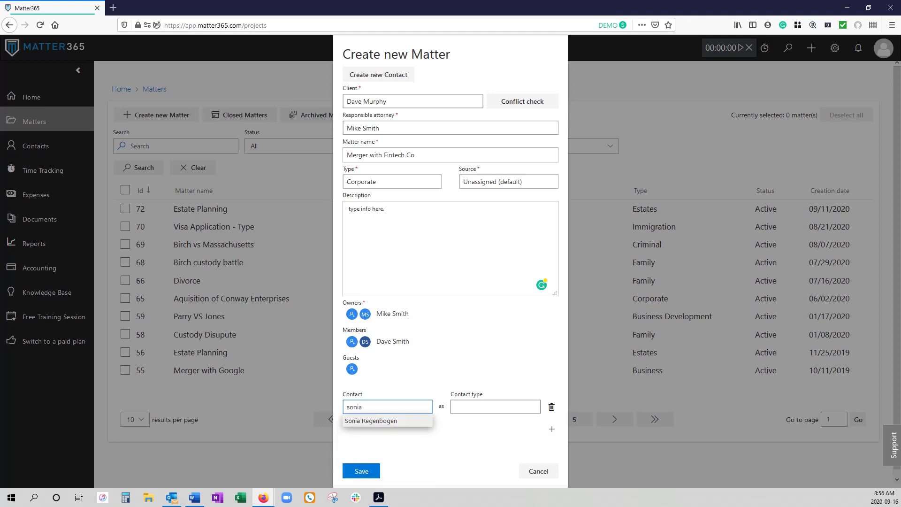
{"action": "key", "text": "Return"}
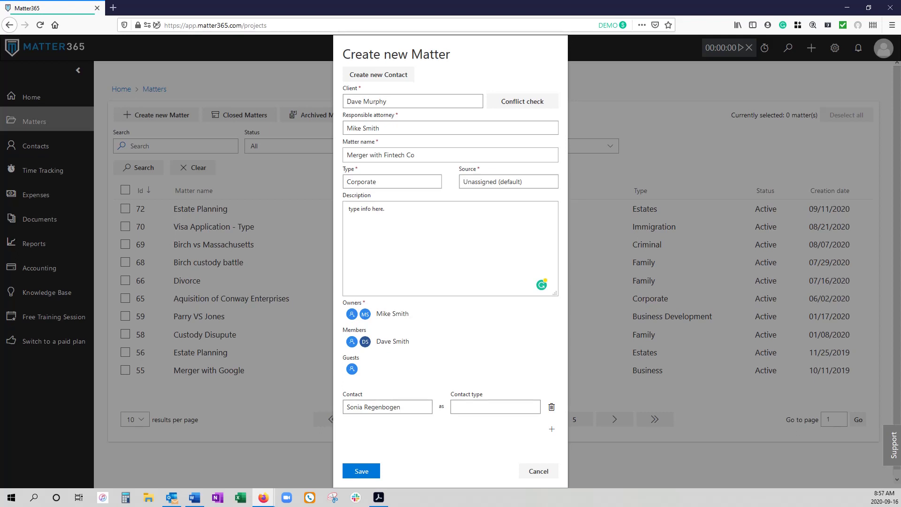
{"action": "left_click", "coordinate": [378, 74]}
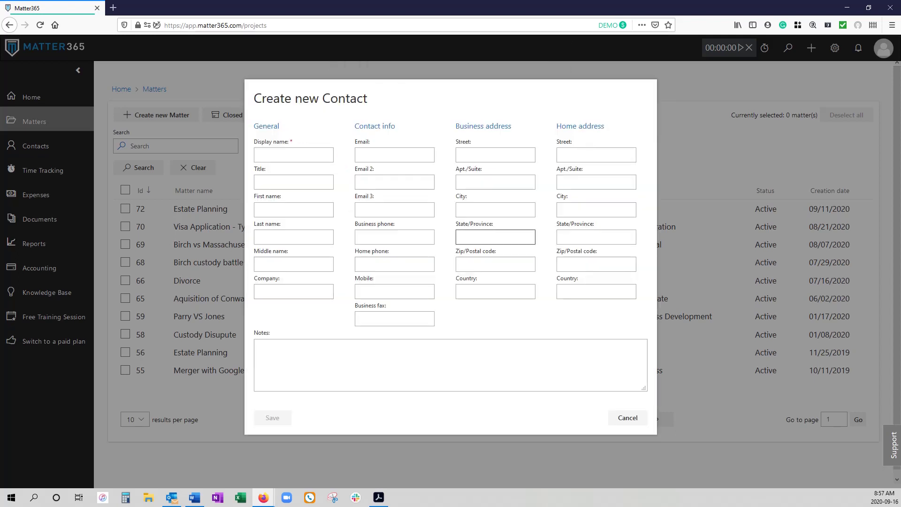
{"action": "left_click", "coordinate": [627, 417]}
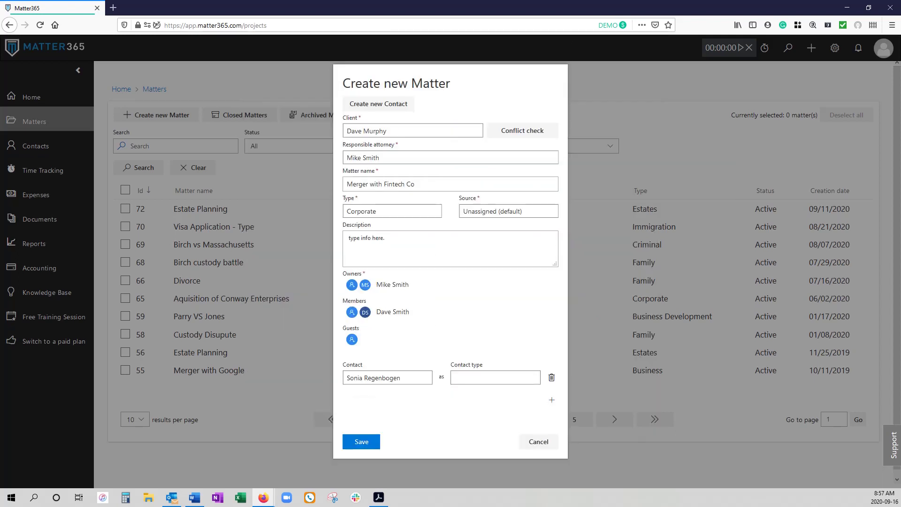
Step: Set the contact type to Witness and remove the extra empty contact row
{"action": "left_click", "coordinate": [494, 377]}
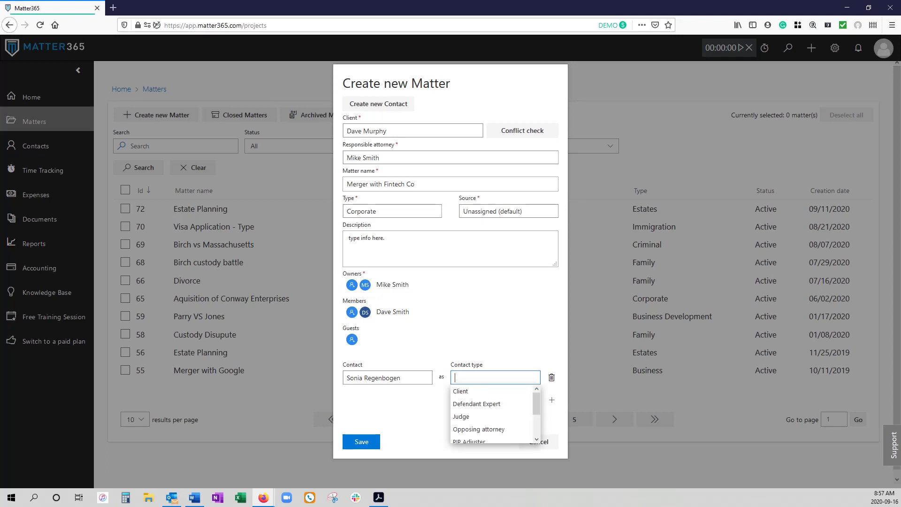
{"action": "scroll", "coordinate": [492, 413], "scroll_direction": "down", "scroll_amount": 3}
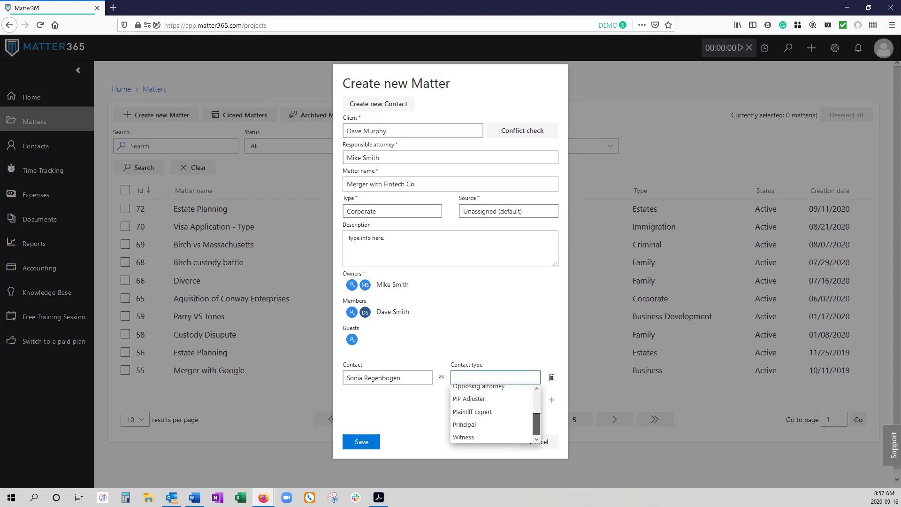
{"action": "scroll", "coordinate": [493, 412], "scroll_direction": "up", "scroll_amount": 1}
{"action": "scroll", "coordinate": [493, 413], "scroll_direction": "down", "scroll_amount": 1}
{"action": "left_click", "coordinate": [469, 437]}
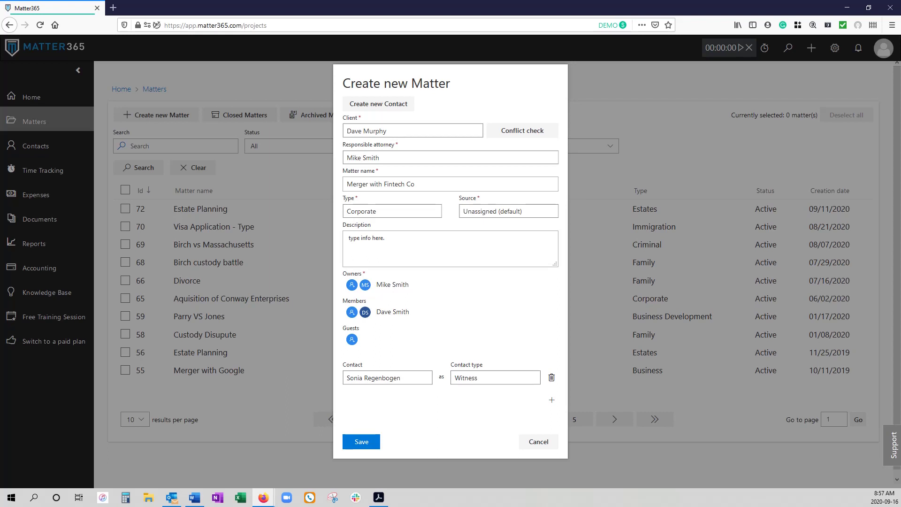
{"action": "left_click", "coordinate": [551, 399]}
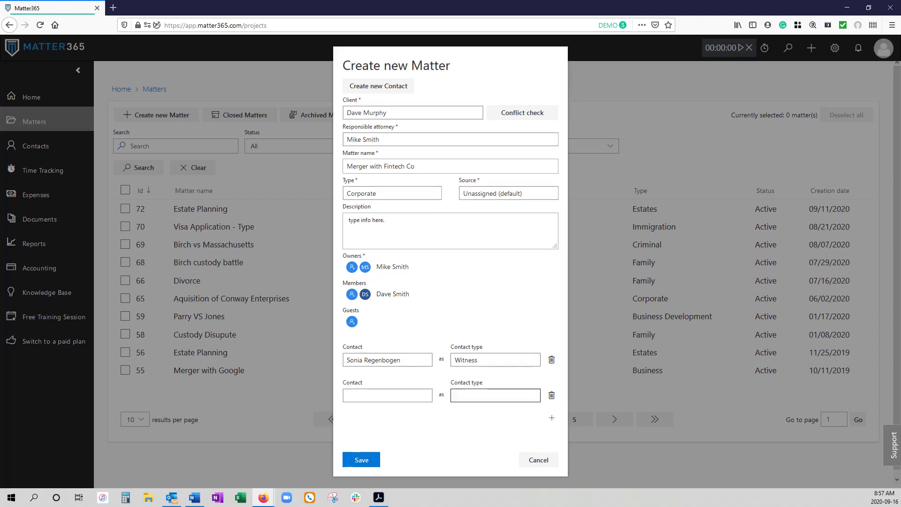
{"action": "left_click", "coordinate": [551, 395]}
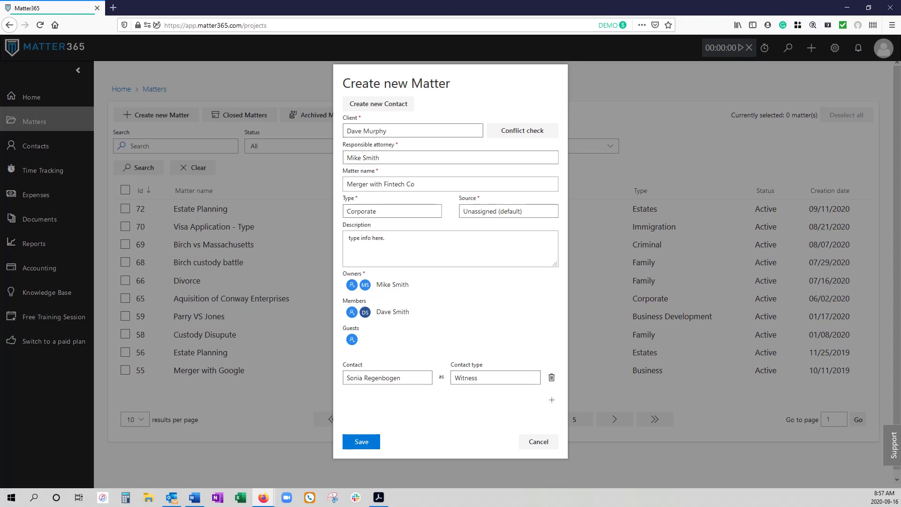
{"action": "triple_click", "coordinate": [380, 184]}
Step: Save matter 73 and open its settings page via Settings > Edit
{"action": "left_click", "coordinate": [361, 441]}
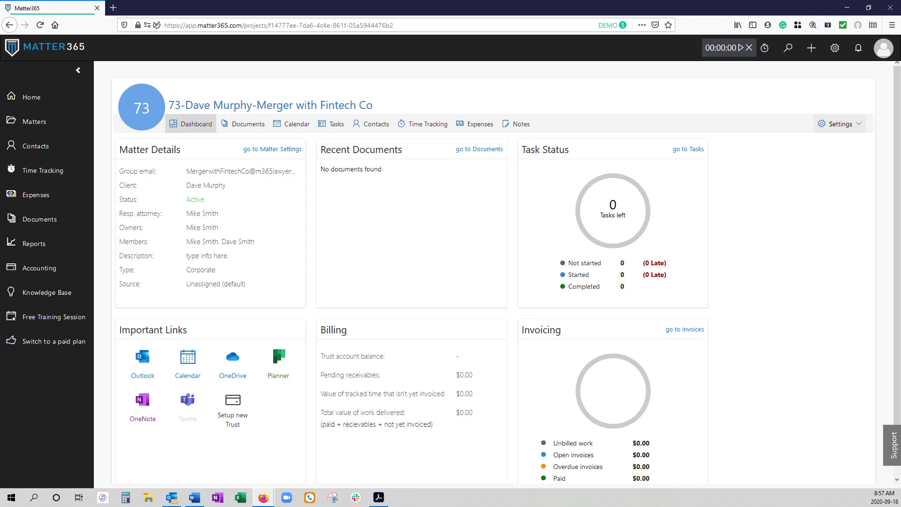
{"action": "left_click", "coordinate": [839, 124]}
{"action": "left_click", "coordinate": [824, 142]}
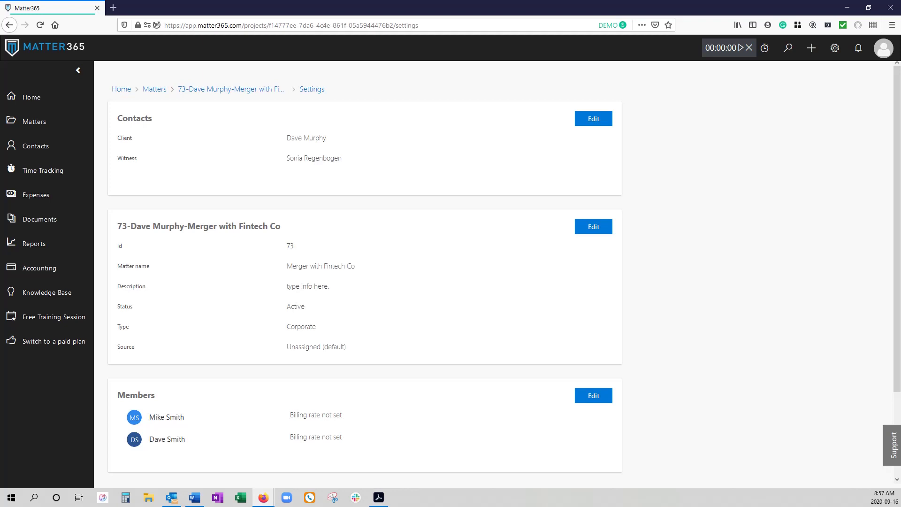
{"action": "left_click", "coordinate": [593, 118]}
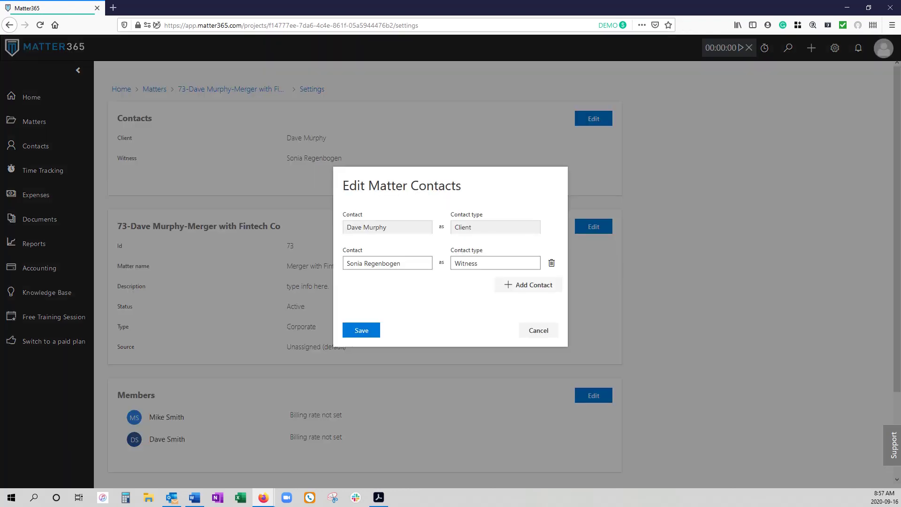
{"action": "left_click", "coordinate": [527, 283]}
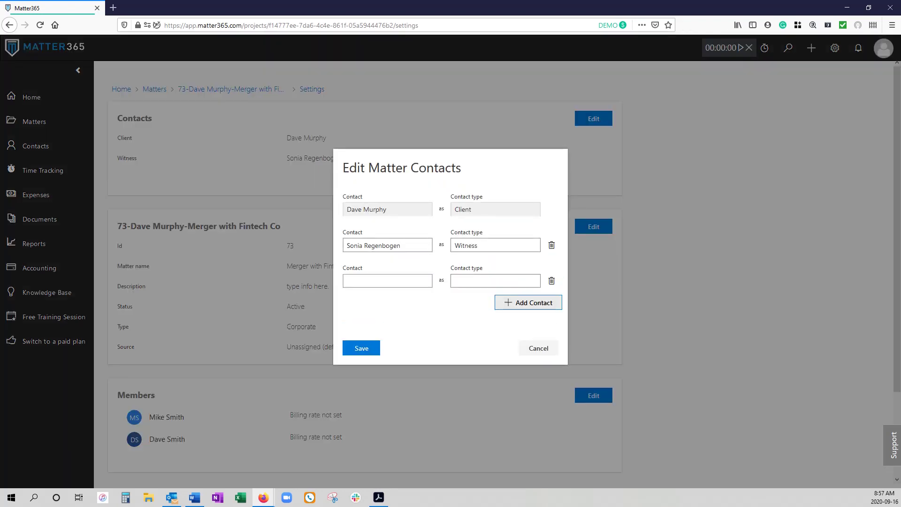
{"action": "key", "text": "Return"}
{"action": "key", "text": "Return"}
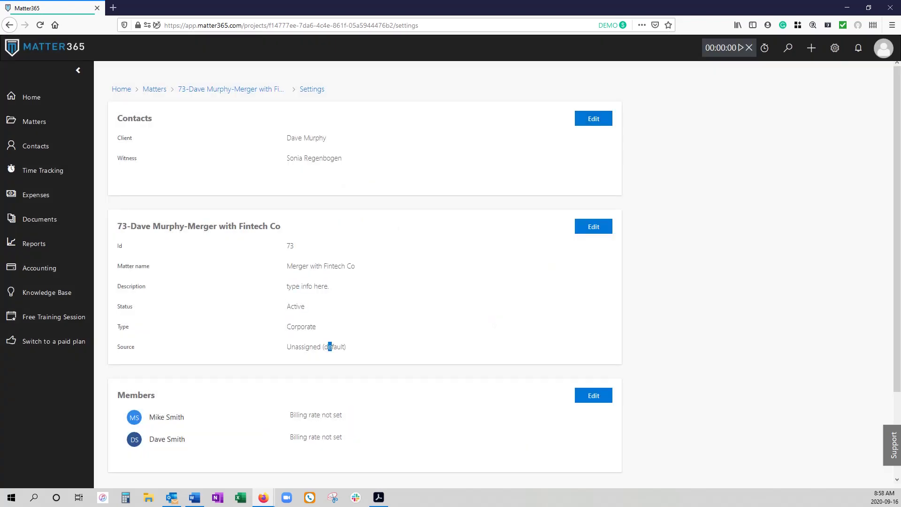
{"action": "left_click_drag", "start_coordinate": [330, 346], "coordinate": [346, 346]}
{"action": "left_click", "coordinate": [594, 226]}
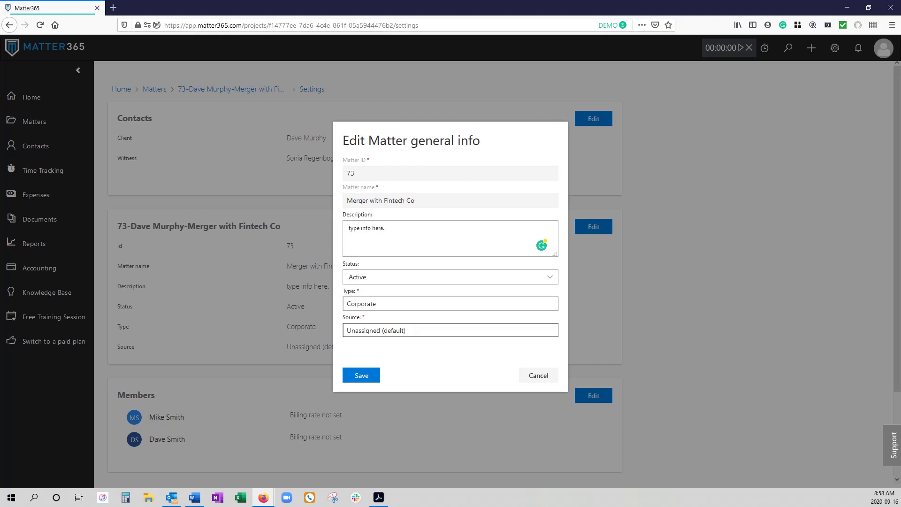
{"action": "left_click", "coordinate": [538, 375]}
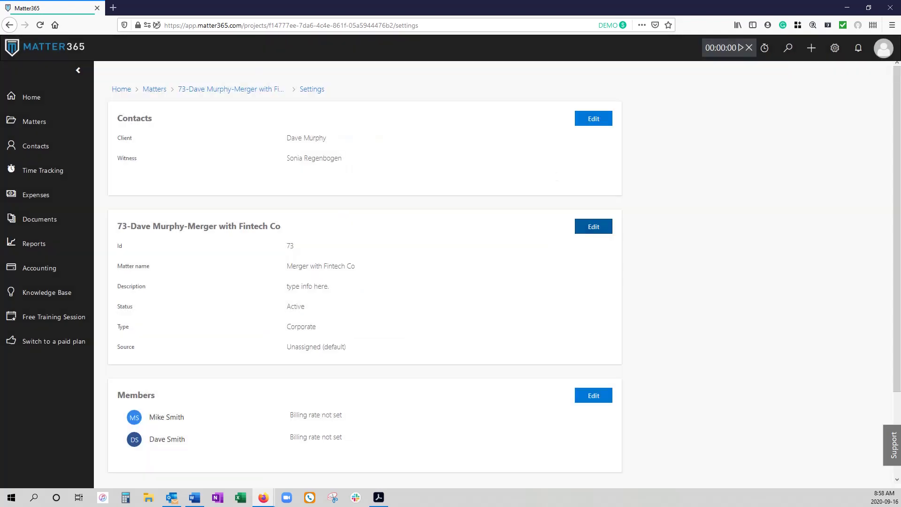
{"action": "scroll", "coordinate": [538, 375], "scroll_direction": "down", "scroll_amount": 2}
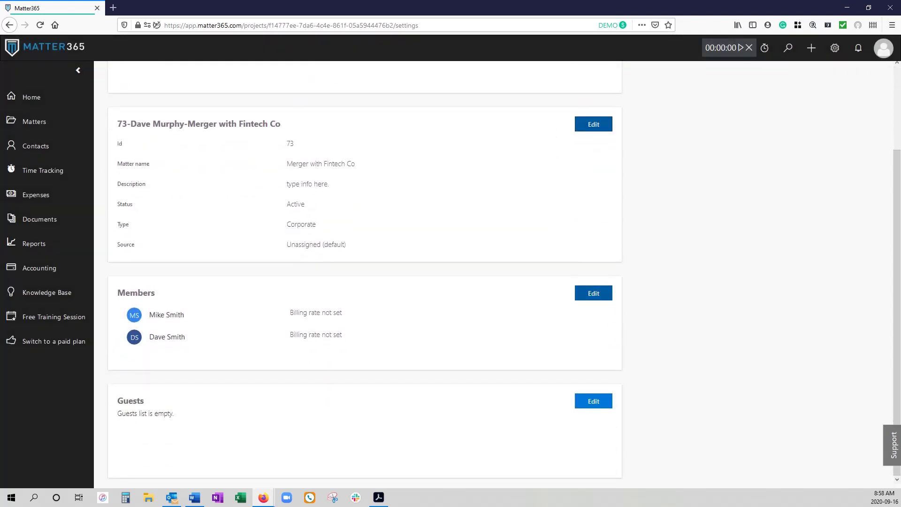
{"action": "left_click", "coordinate": [593, 292]}
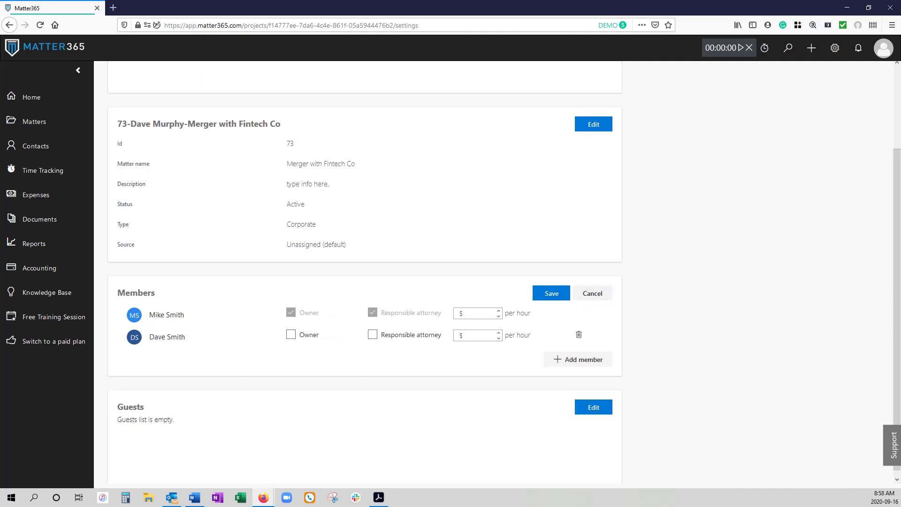
{"action": "left_click", "coordinate": [476, 313]}
{"action": "left_click_drag", "start_coordinate": [150, 315], "coordinate": [185, 314]}
{"action": "left_click", "coordinate": [291, 334]}
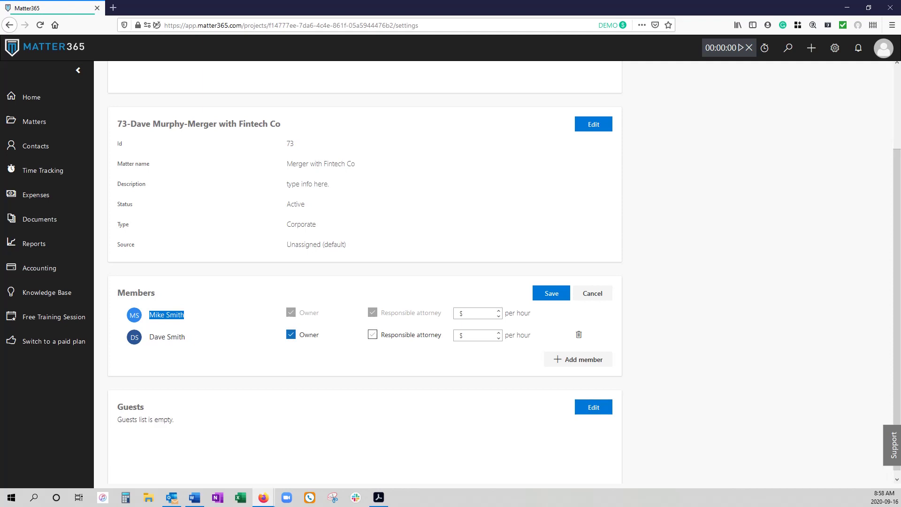
{"action": "left_click", "coordinate": [372, 335]}
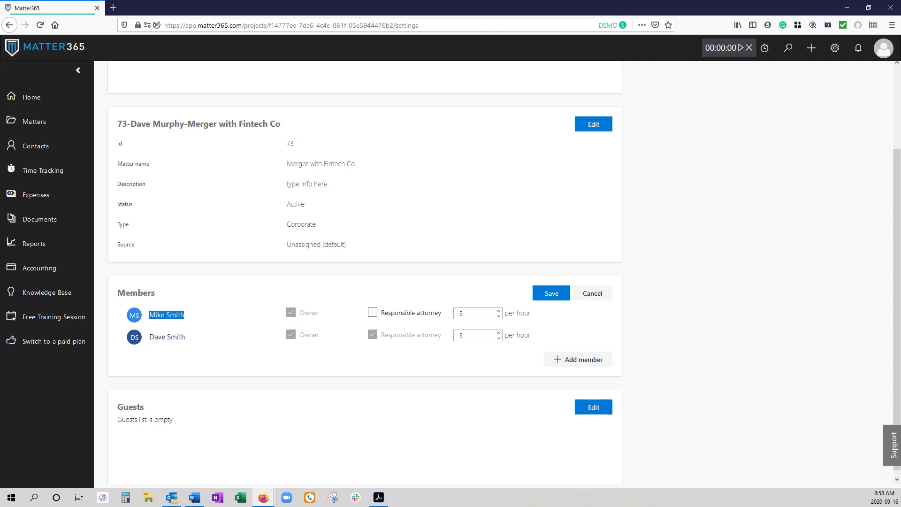
{"action": "left_click", "coordinate": [372, 313]}
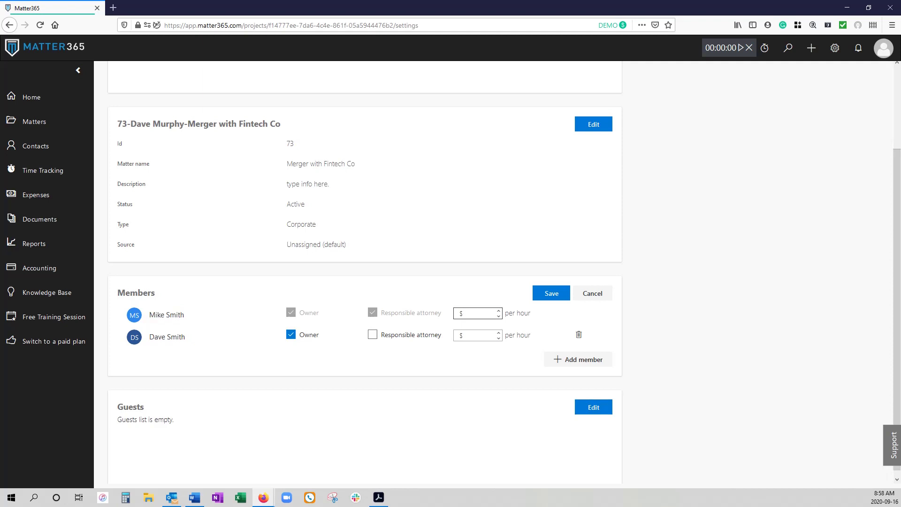
{"action": "left_click", "coordinate": [551, 292]}
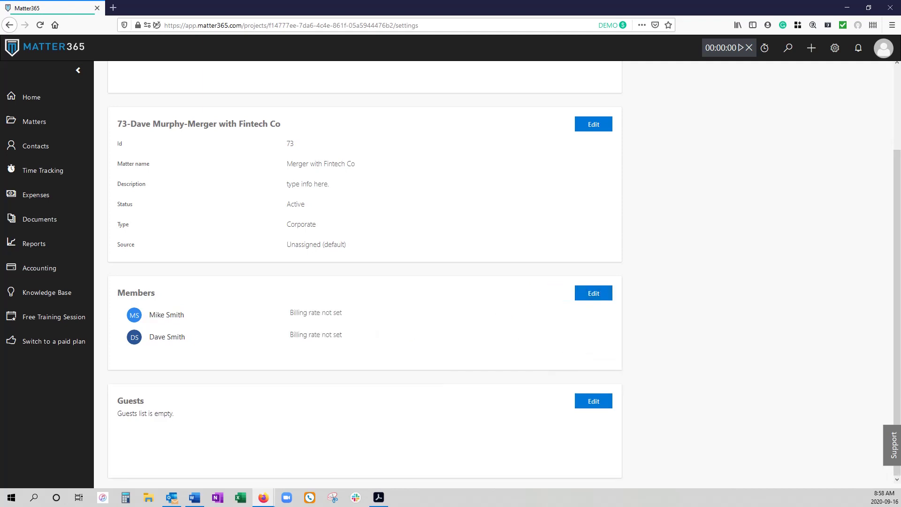
Step: Go back to the matter dashboard, then to the Home dashboard
{"action": "key", "text": "alt+Left"}
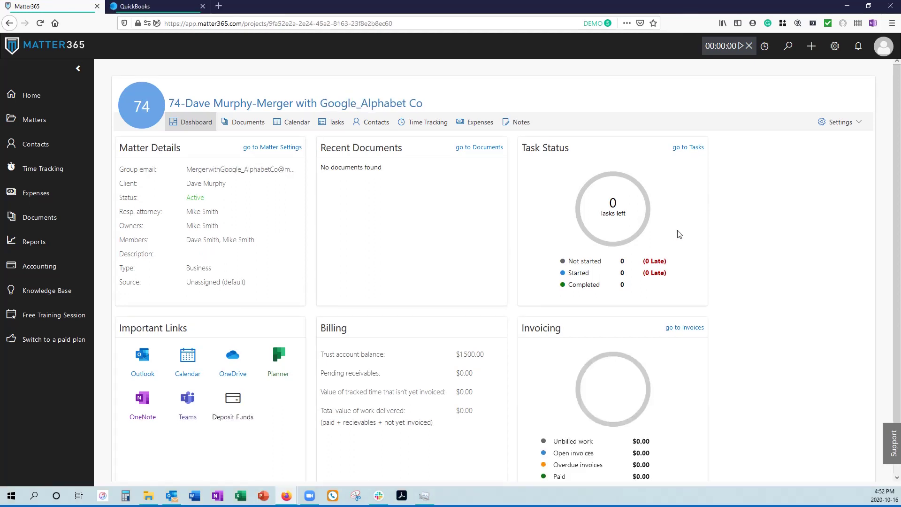
{"action": "left_click", "coordinate": [32, 96]}
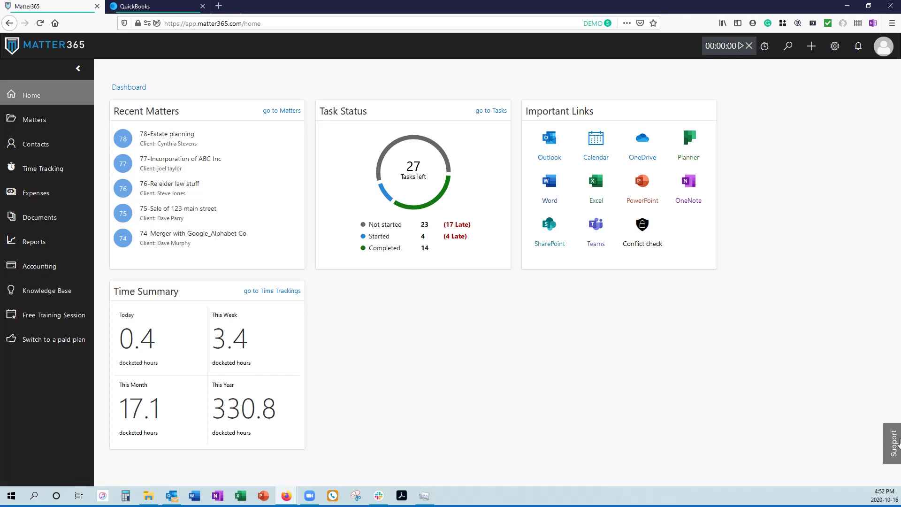
{"action": "left_click", "coordinate": [894, 442]}
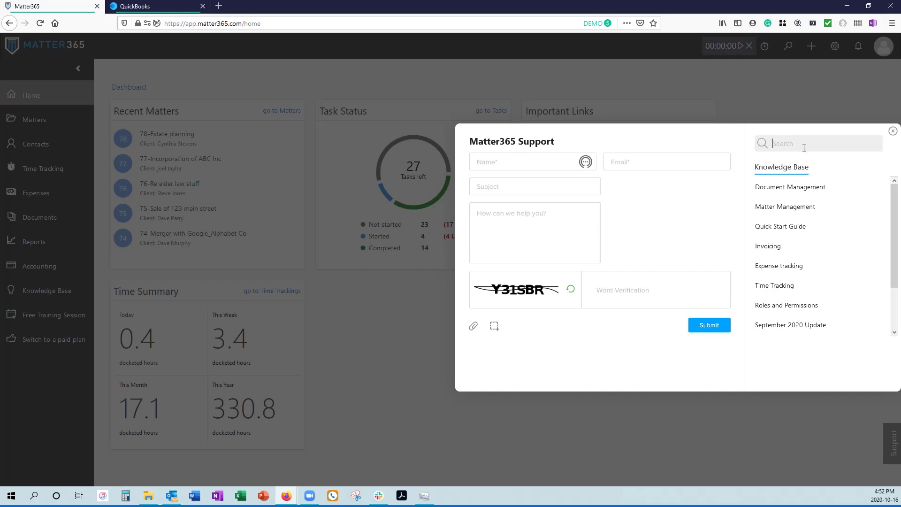
{"action": "type", "text": "matter"}
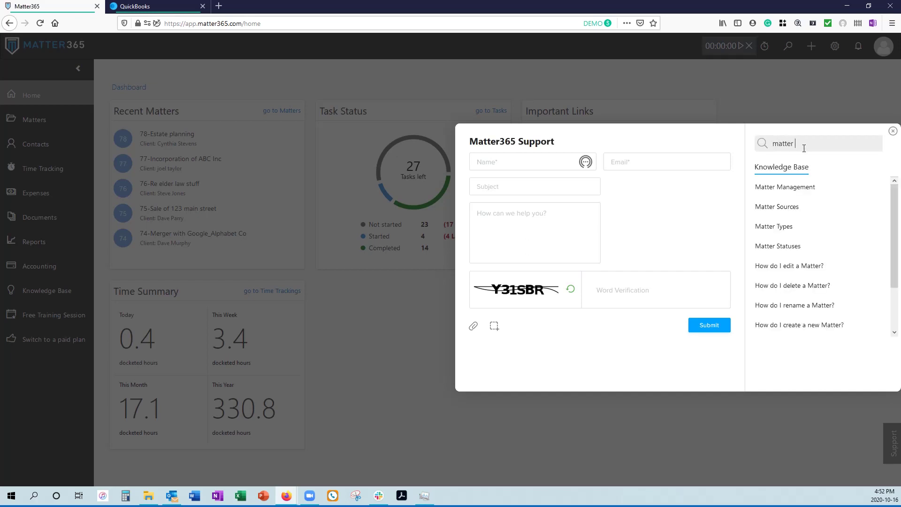
{"action": "type", "text": " creation"}
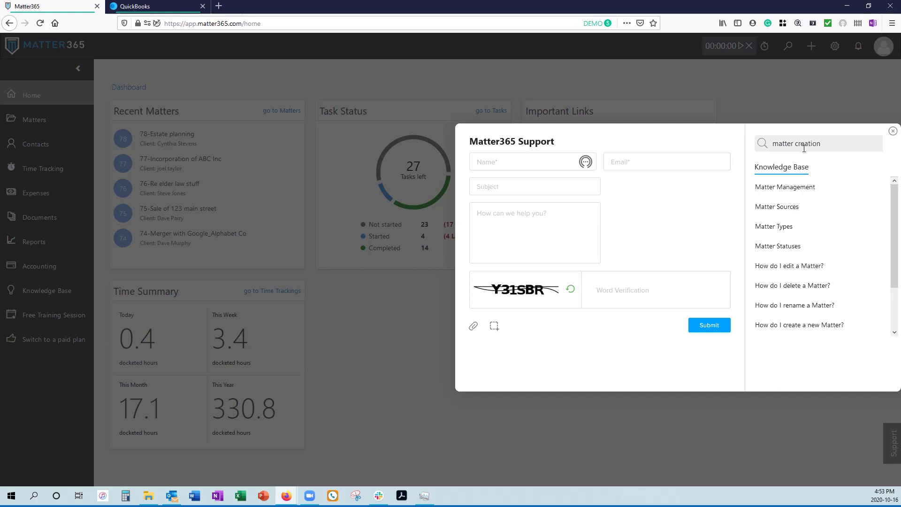
{"action": "left_click", "coordinate": [774, 190]}
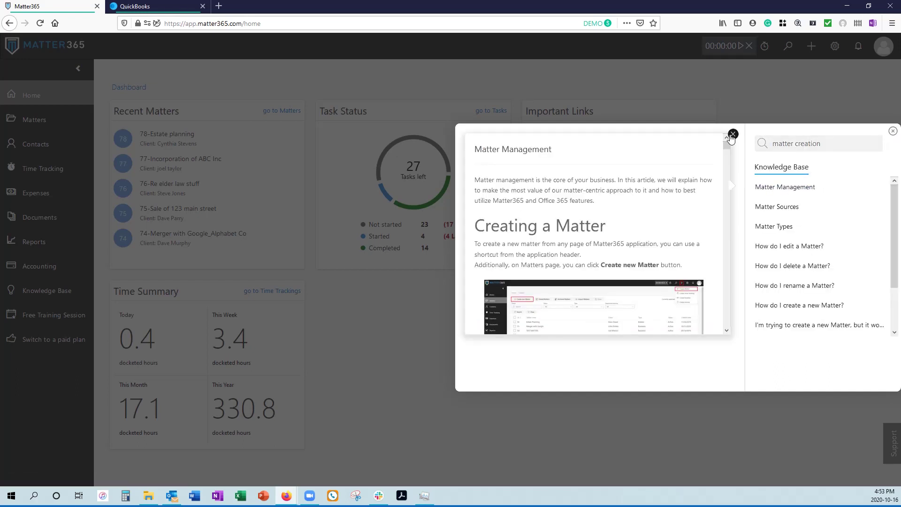
{"action": "left_click", "coordinate": [732, 134]}
{"action": "left_click", "coordinate": [891, 132]}
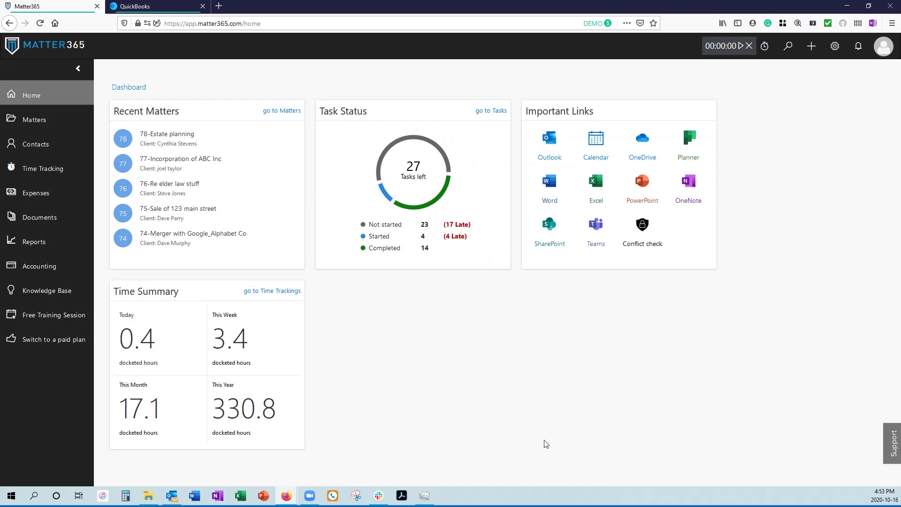